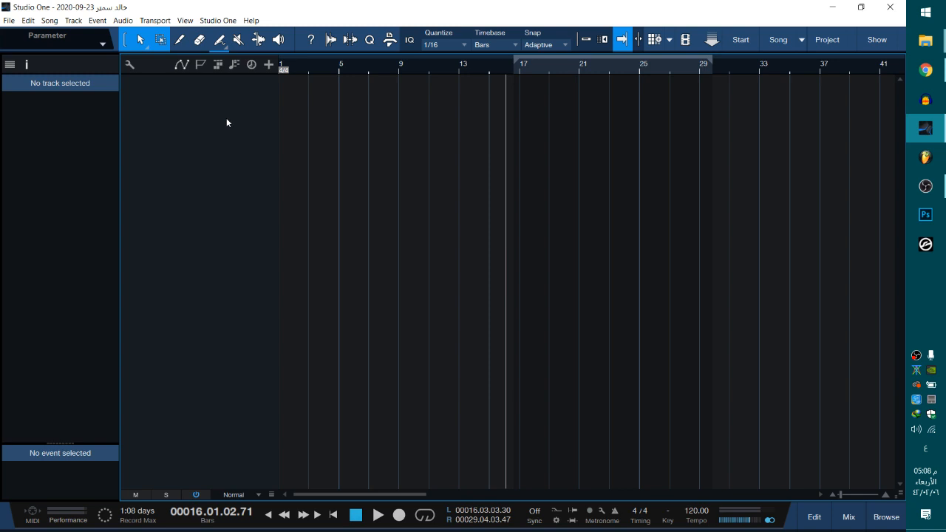
Add a stereo audio track armed for recording and enlarge its height in the arrangement
right_click(241, 103)
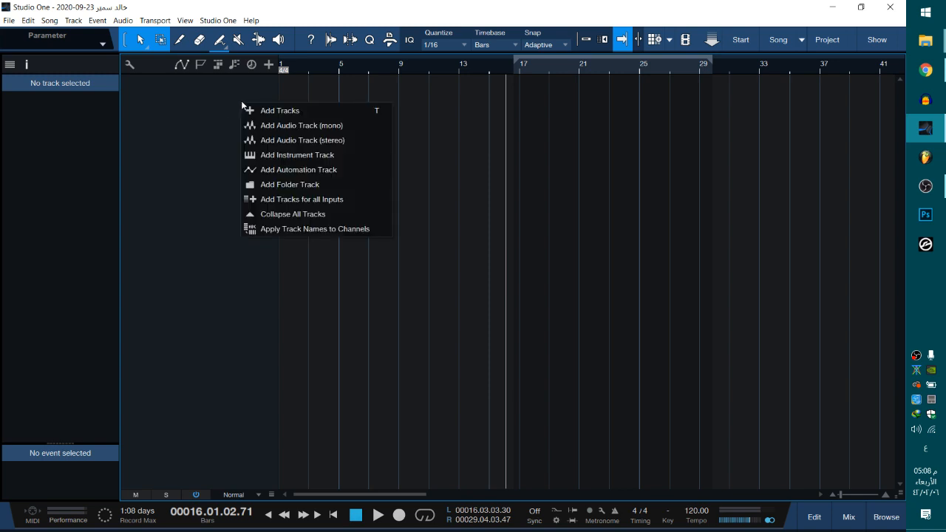
left_click(303, 141)
left_click(179, 83)
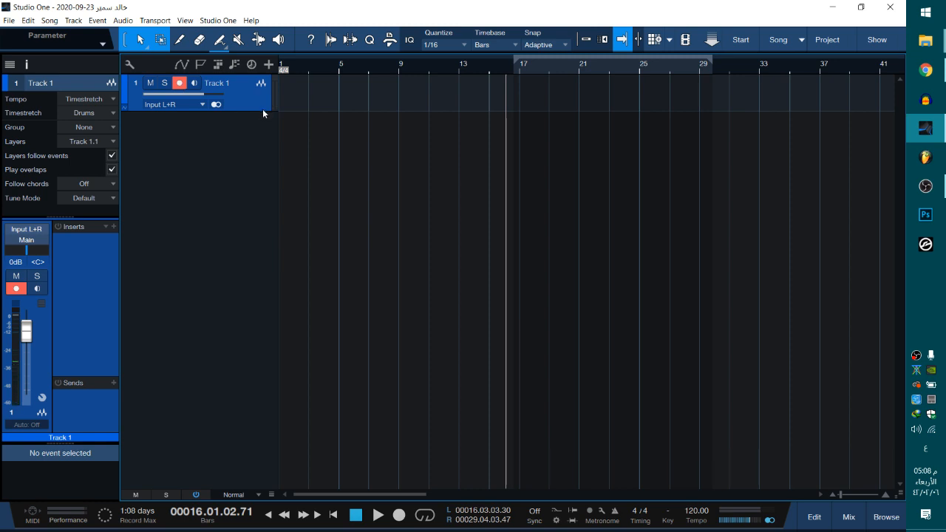
left_click_drag(268, 111, 280, 195)
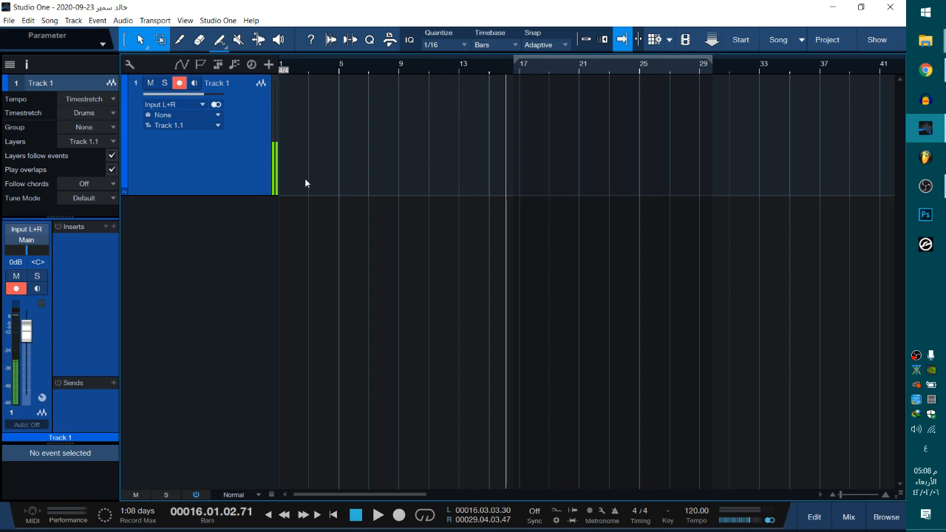
Record a voice take on Track 1 from bar 3 and trim its silent start to 4.02.02.76
left_click(313, 64)
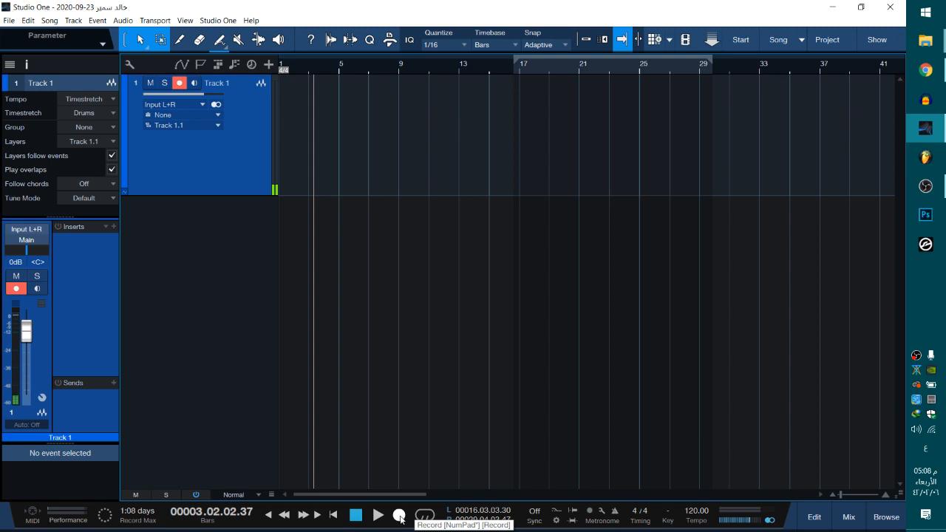
left_click(399, 515)
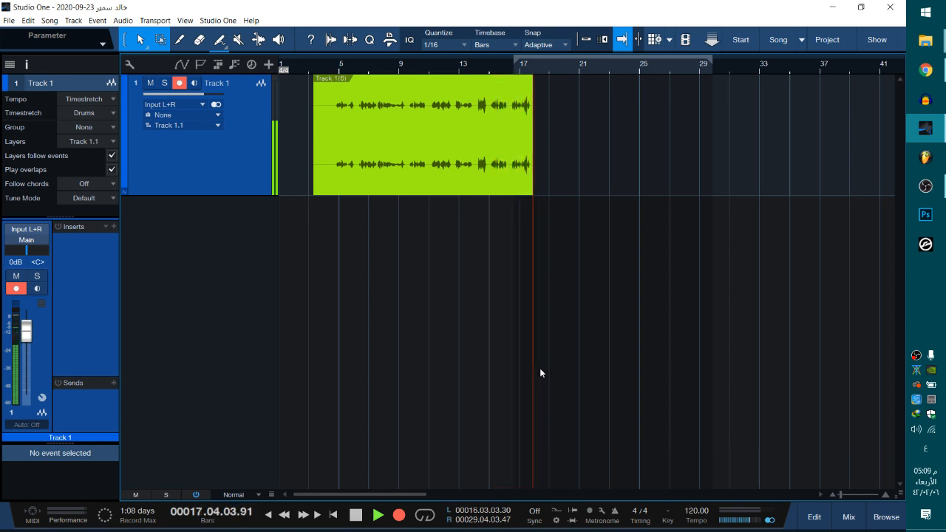
key("space")
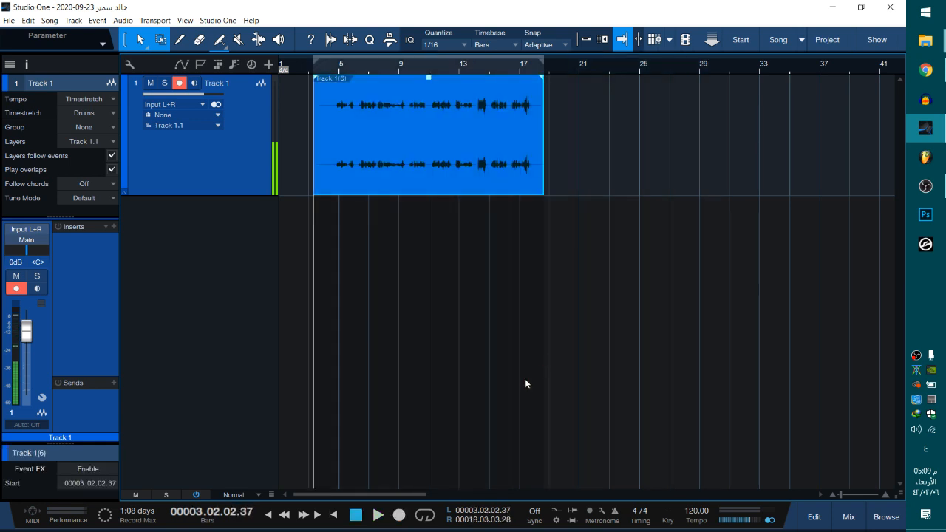
left_click_drag(310, 154, 329, 154)
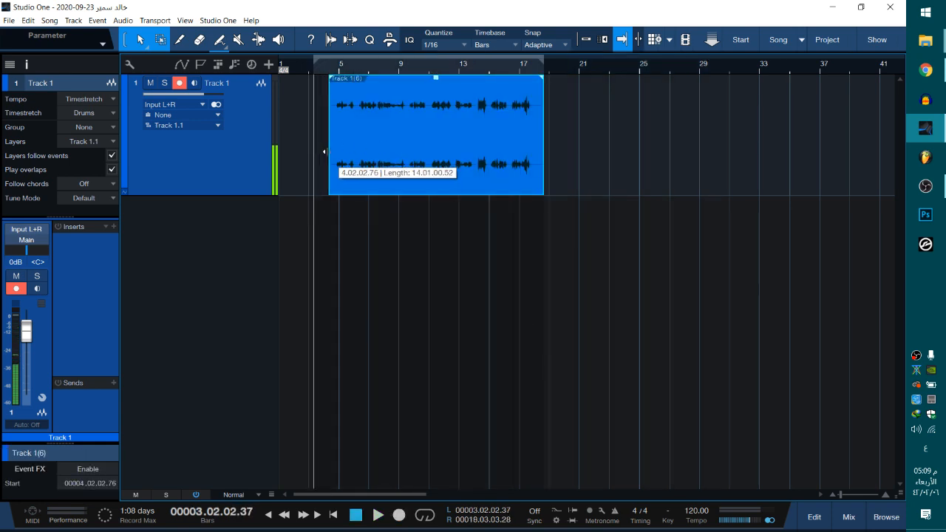
Find the Compressor plug-in by searching for "comp" and insert it on Track 1
left_click(113, 227)
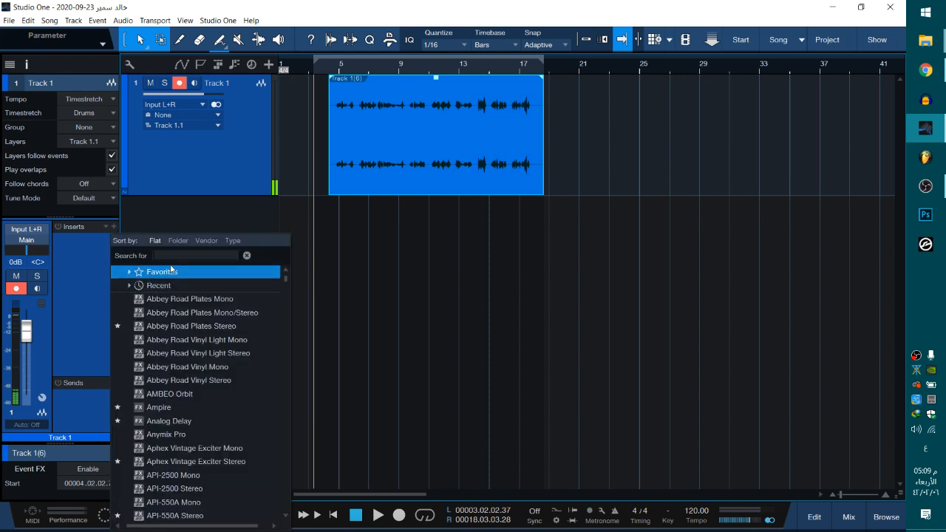
type("}خة")
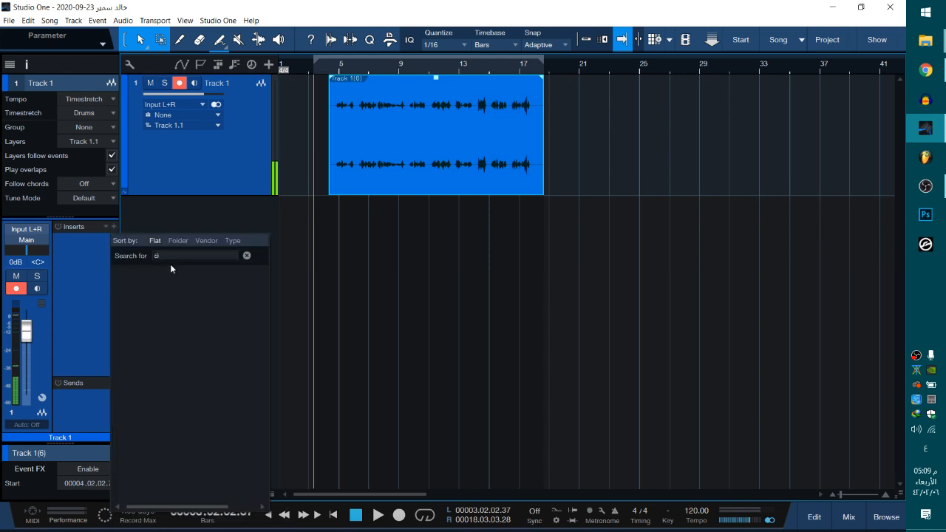
type("ح")
key("ctrl+a")
type("comp")
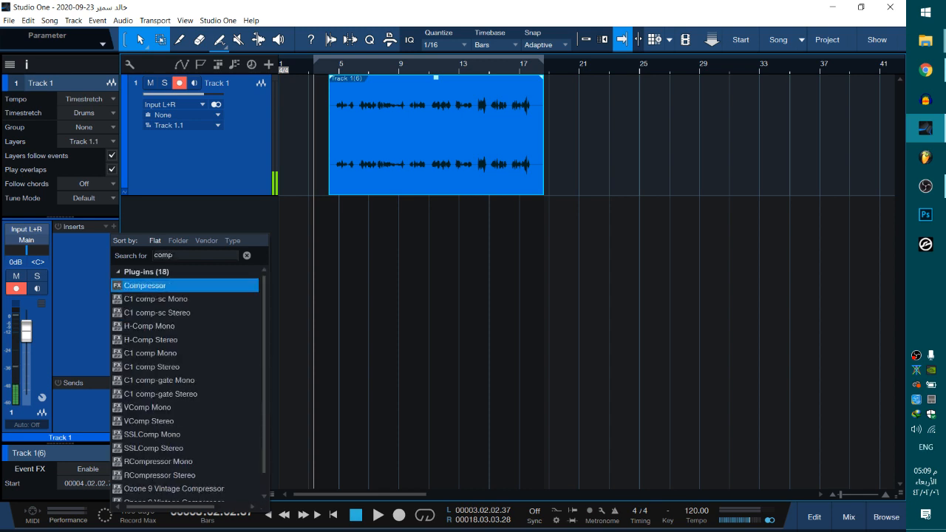
left_click(185, 286)
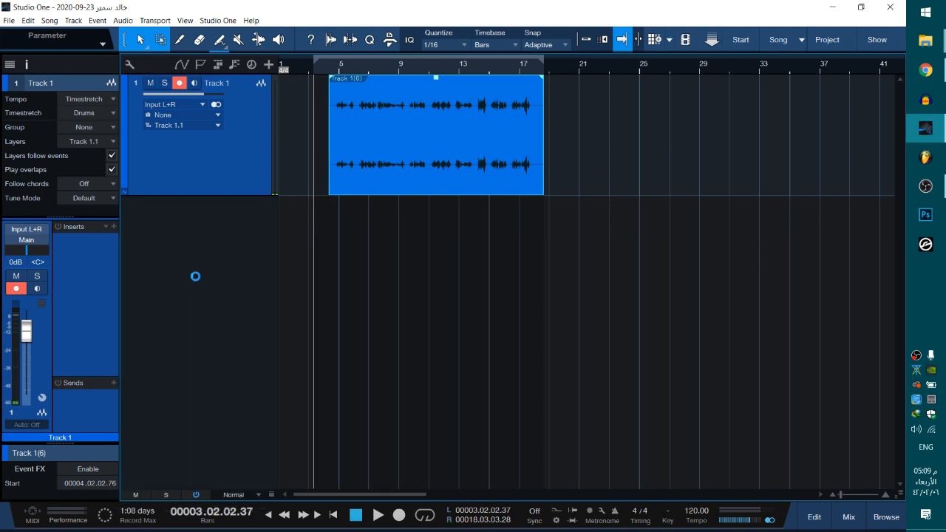
During playback, set the Compressor to -27.52 dB threshold, 6.1:1 ratio, 3.23 ms attack and 10.5 ms release with a harder knee
key("space")
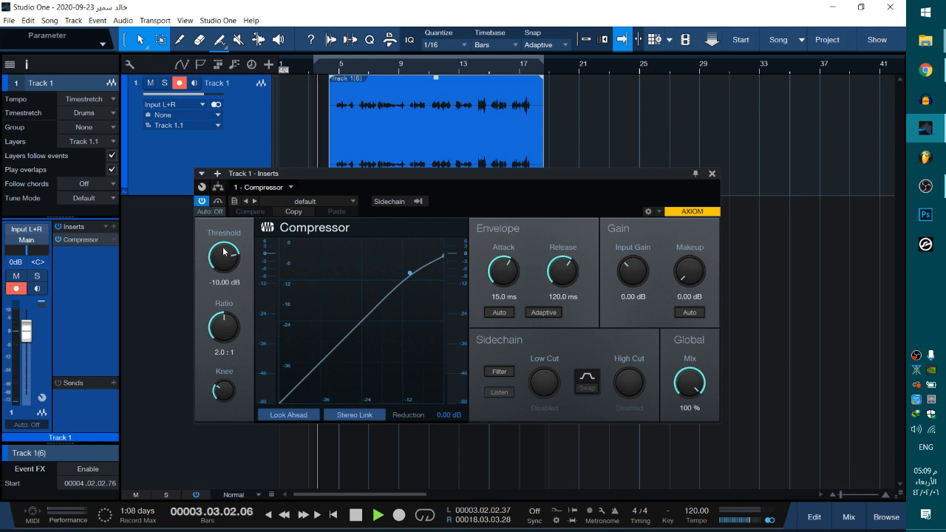
left_click_drag(214, 256, 231, 311)
left_click_drag(497, 270, 485, 274)
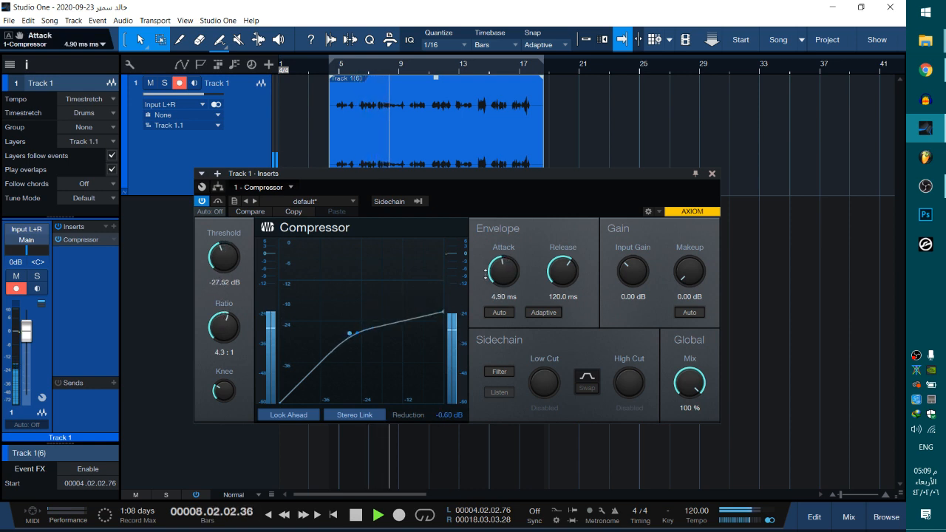
left_click_drag(561, 271, 555, 296)
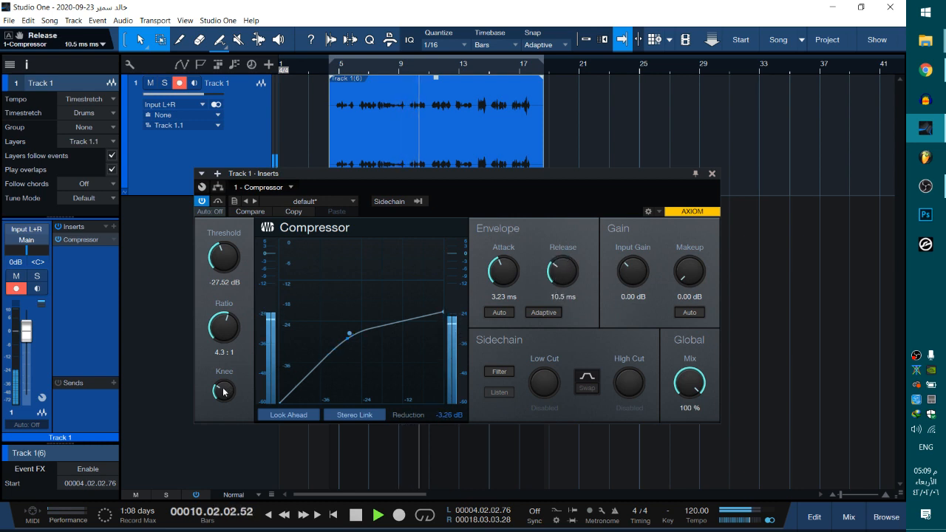
left_click_drag(224, 322, 225, 311)
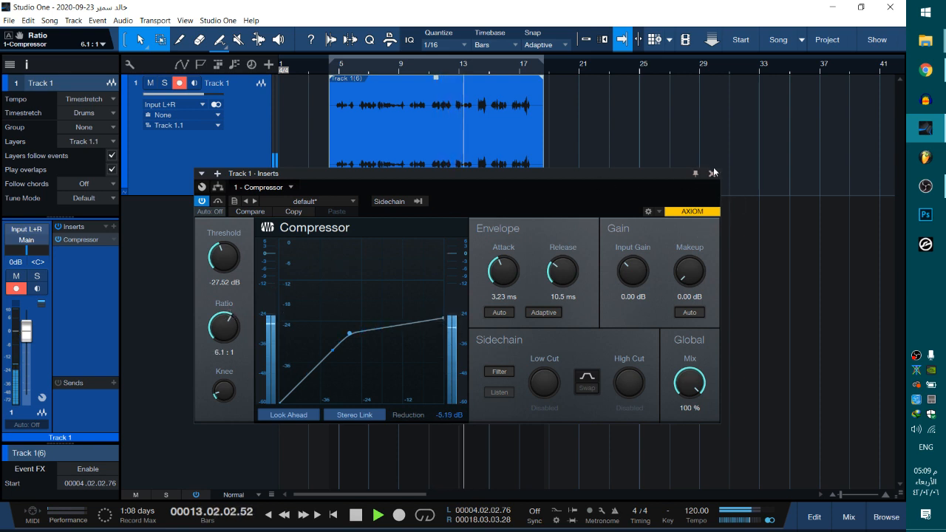
left_click(712, 174)
key("space")
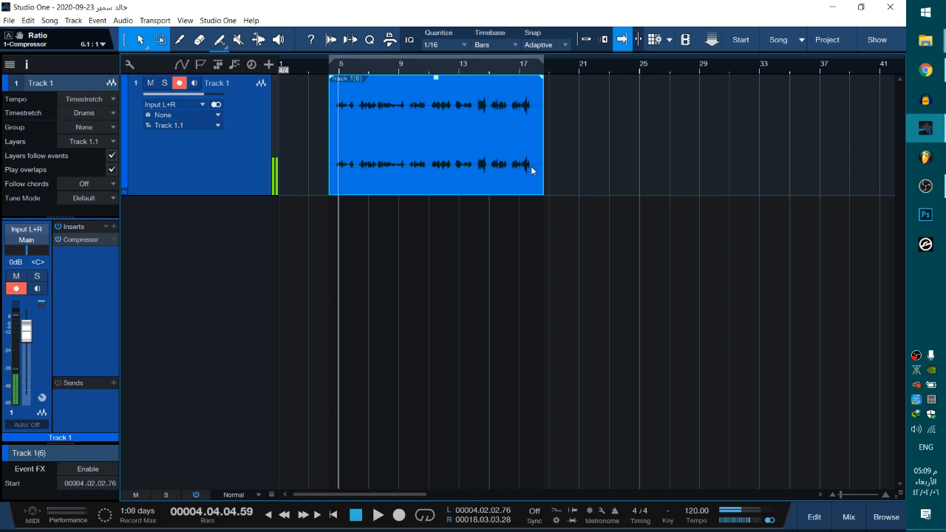
Insert the Pro EQ plug-in on Track 1 and move its window clear of the channel inserts
left_click(113, 227)
type("eq")
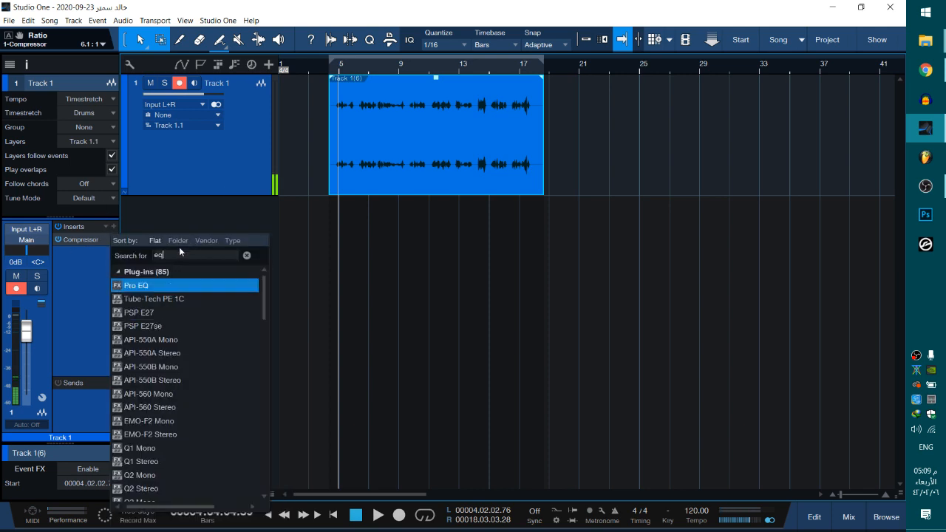
left_click(142, 286)
left_click_drag(488, 176, 694, 63)
In Pro EQ, cut the LMF band by 9.12 dB at 1.84 kHz and enable a 36dB/Oct low cut at 79.3 Hz
left_click_drag(633, 201, 476, 229)
left_click_drag(509, 201, 518, 205)
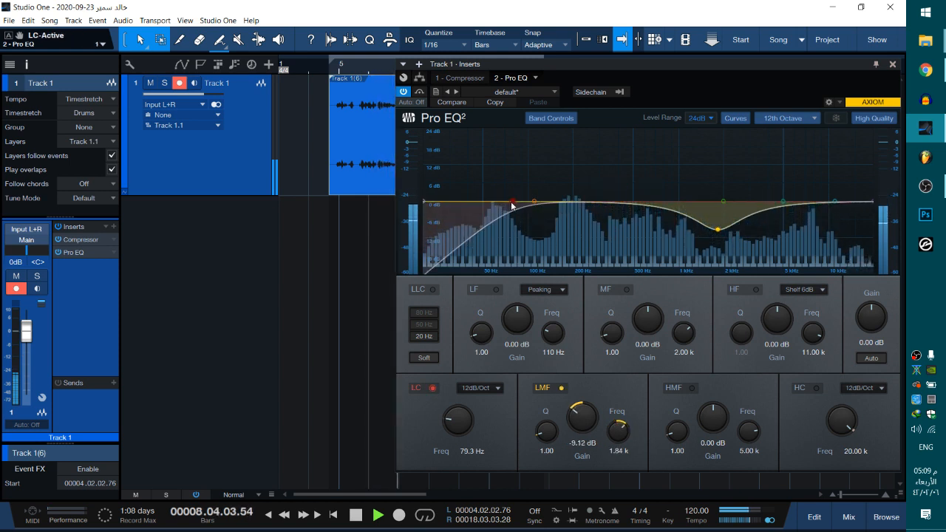
left_click(491, 385)
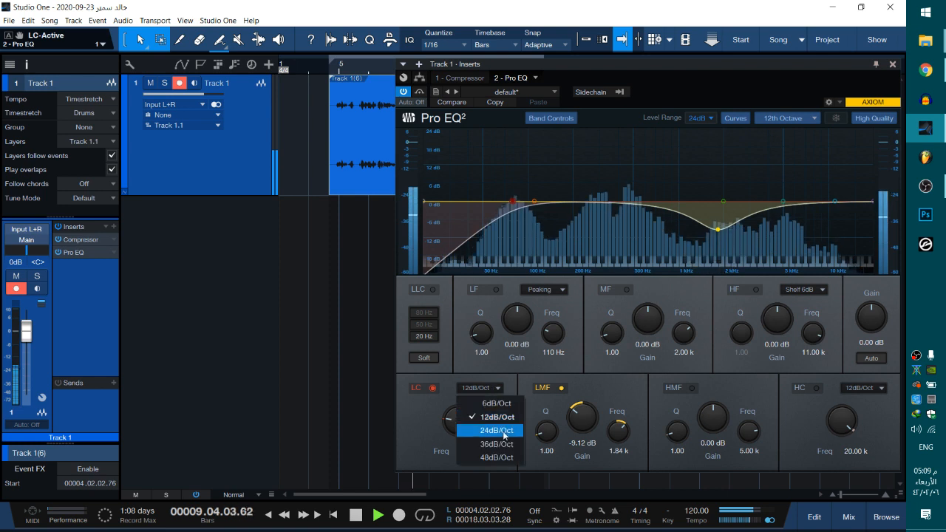
left_click(504, 436)
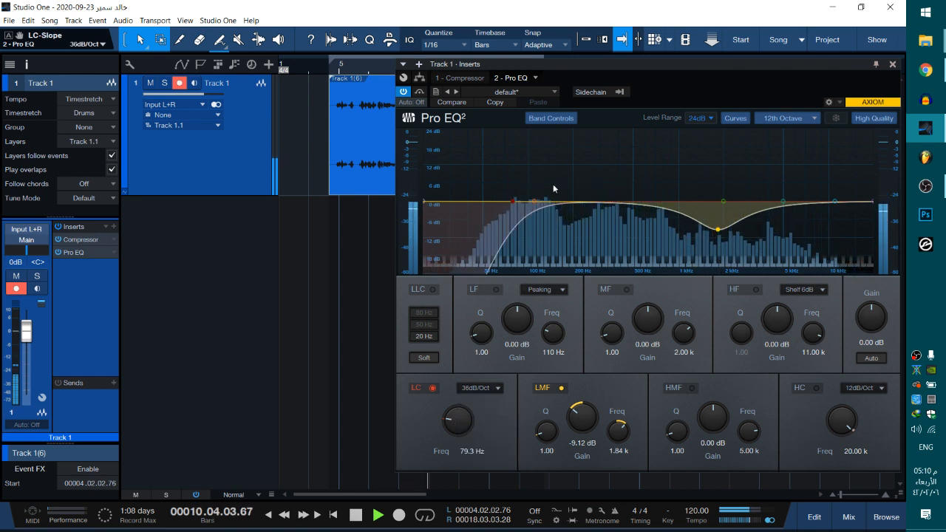
left_click(892, 65)
key("space")
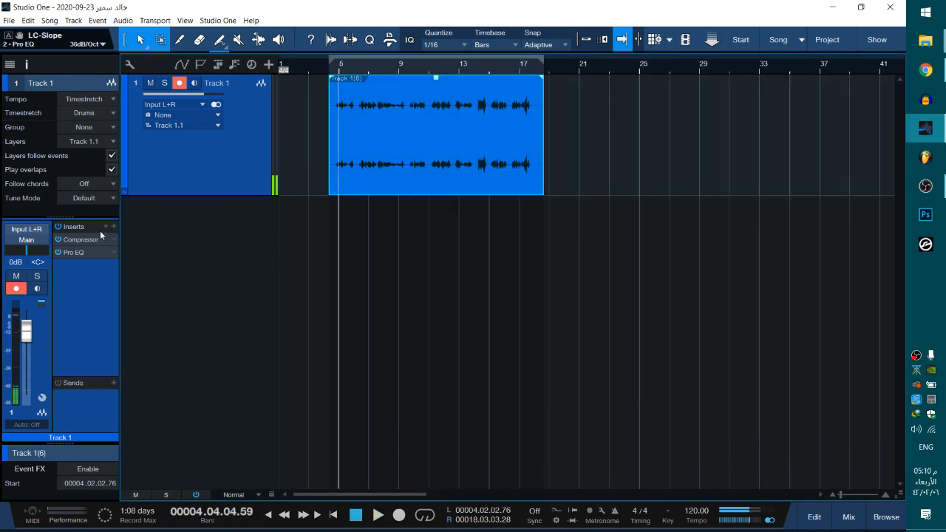
Insert the NS1 Stereo noise suppressor after Pro EQ on Track 1
left_click(105, 228)
left_click(115, 237)
left_click(114, 227)
left_click(116, 230)
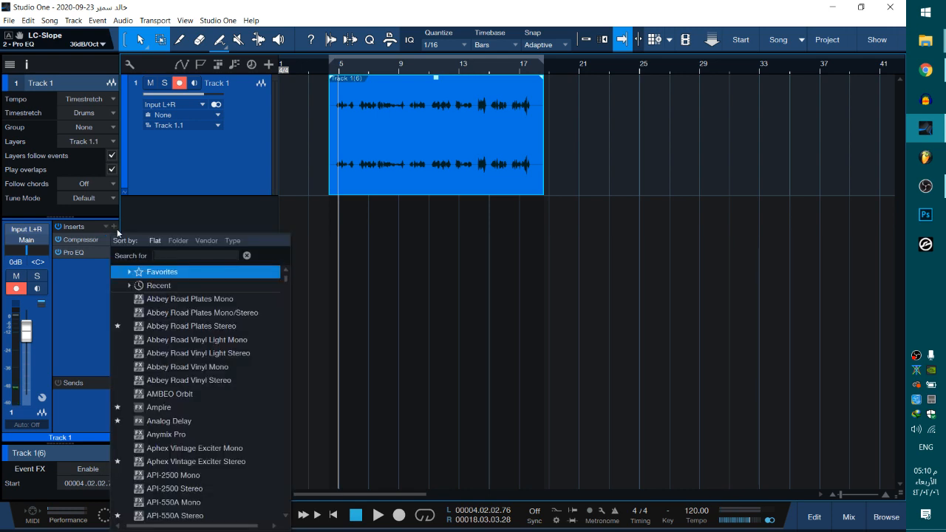
type("n")
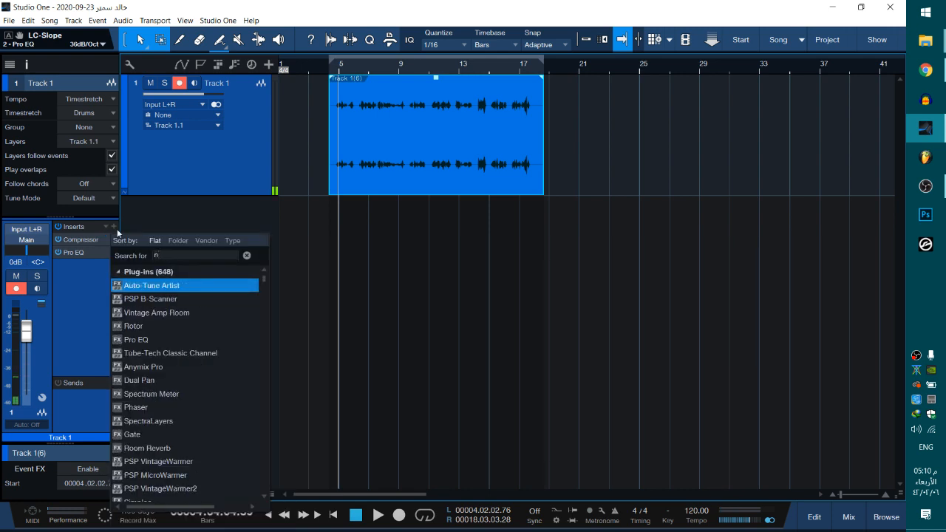
type("ds1")
left_click(166, 296)
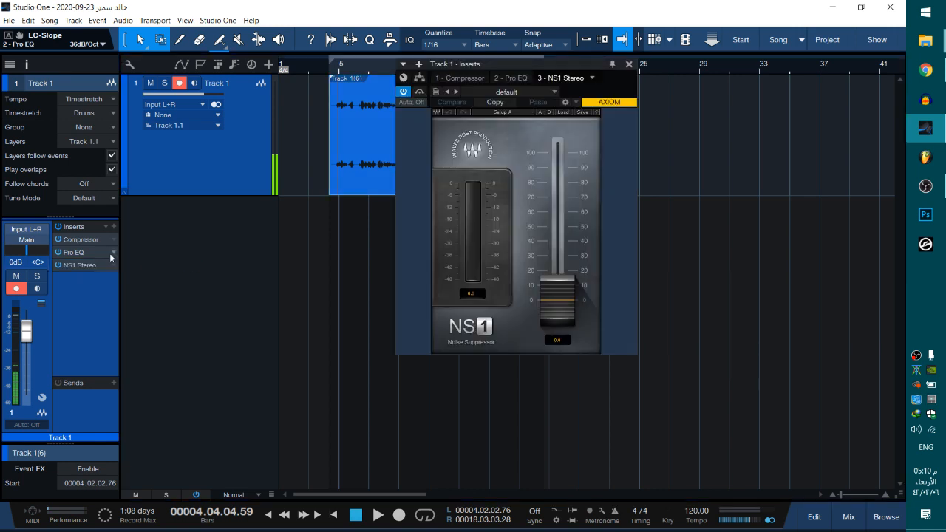
Raise the NS1 noise suppression to 15.8 while the voice plays, and close the plug-in window
key("space")
left_click_drag(550, 304, 550, 282)
left_click(628, 65)
key("space")
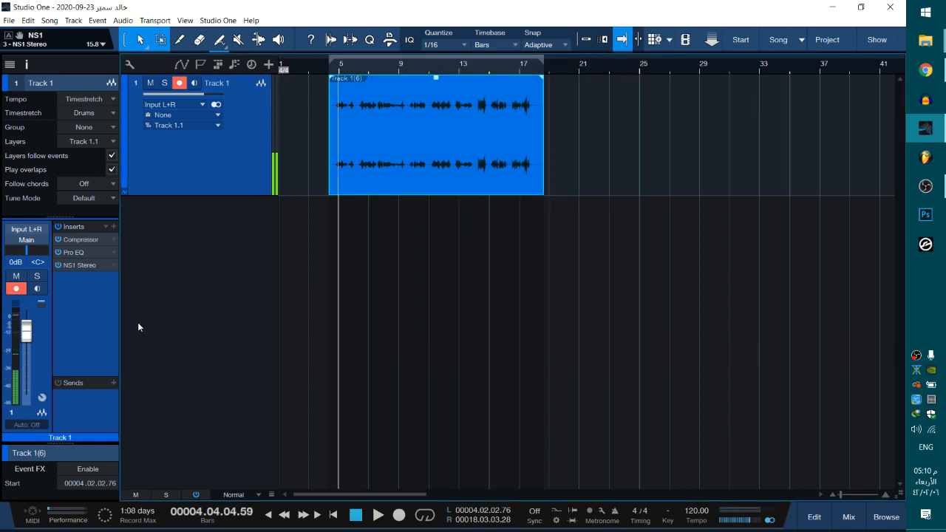
Add dearVR pro from the effects browser to Track 1 and set its automation mode to Touch
left_click(879, 523)
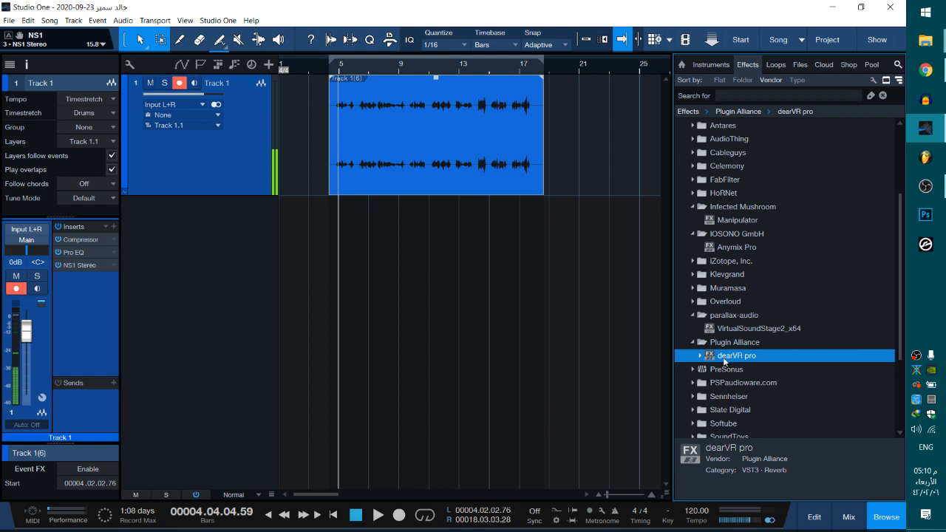
left_click_drag(741, 359, 461, 128)
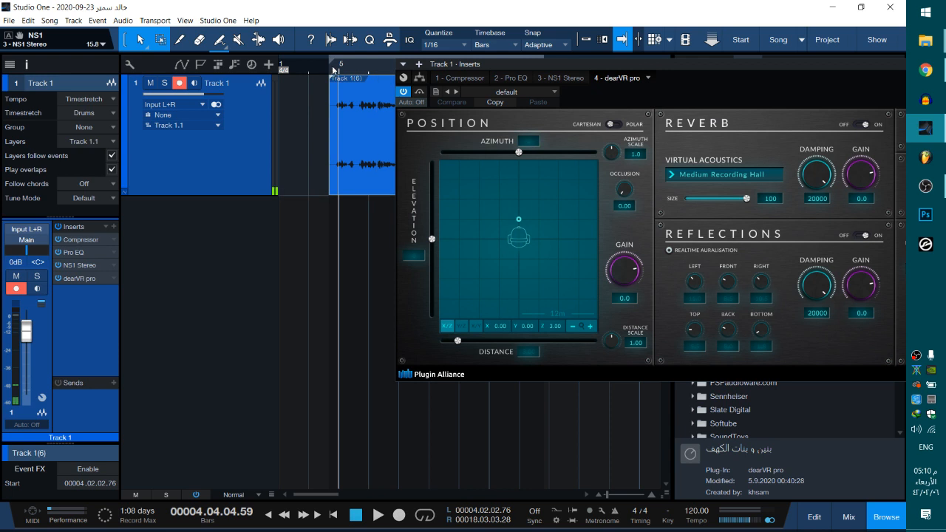
left_click(330, 68)
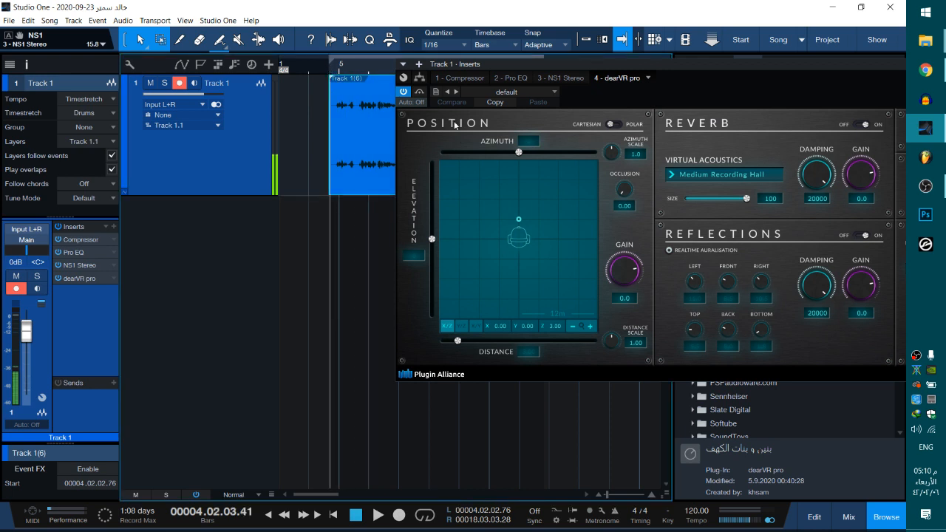
left_click(413, 103)
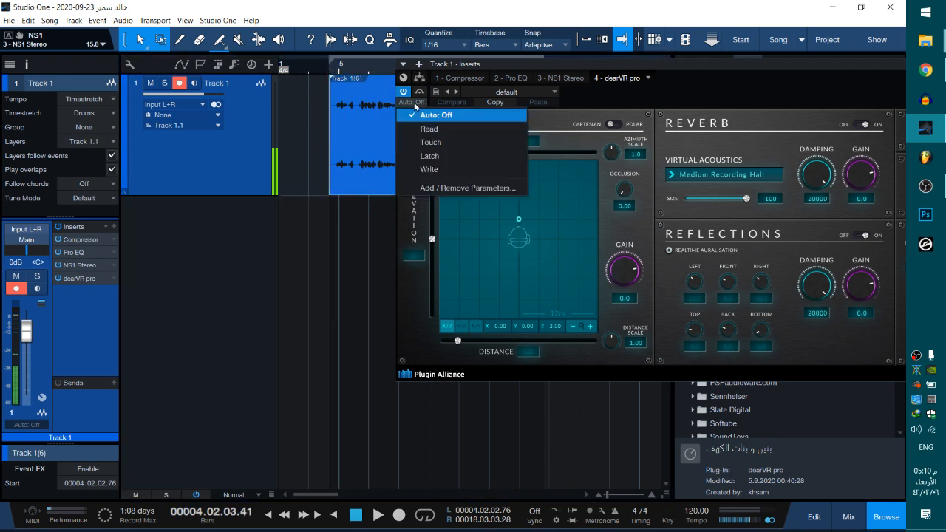
left_click(438, 144)
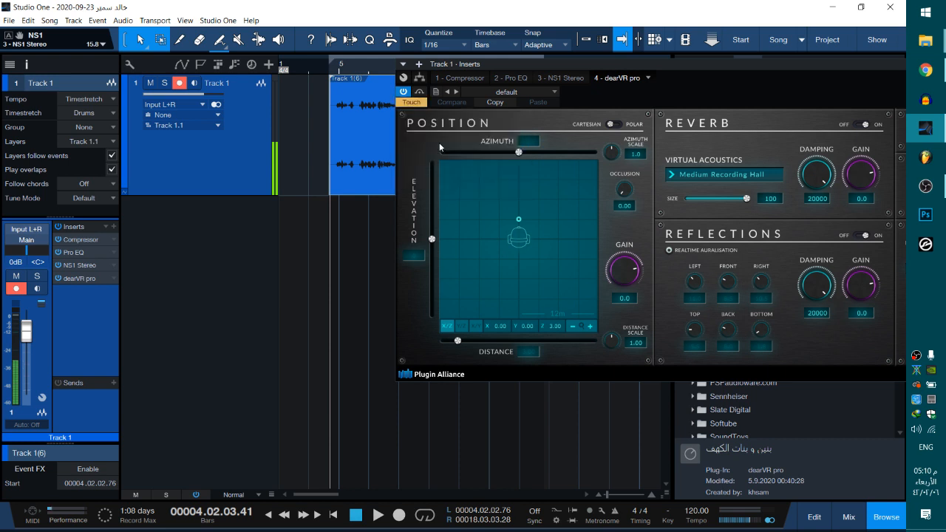
Place the dearVR pro sound source at X 9.53, Z 1.88 and set the virtual acoustics to Large Room
left_click_drag(519, 220, 581, 226)
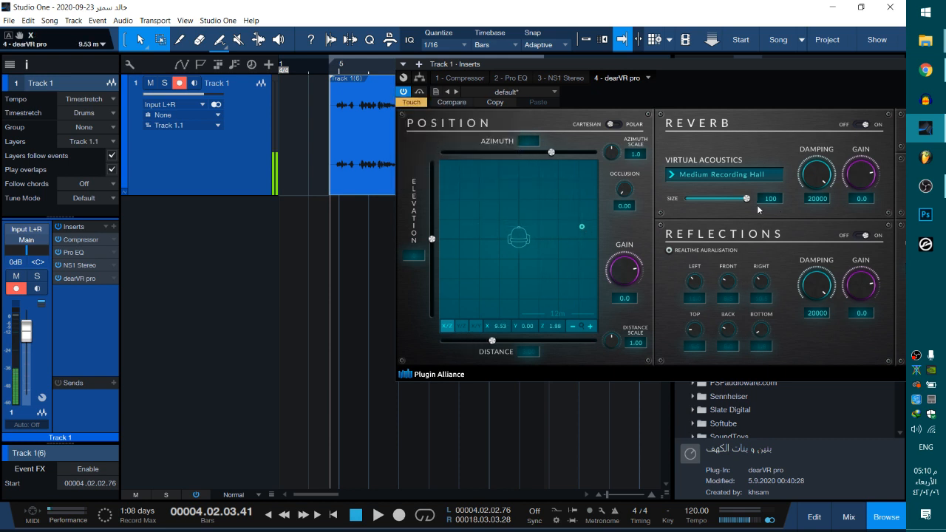
left_click(743, 175)
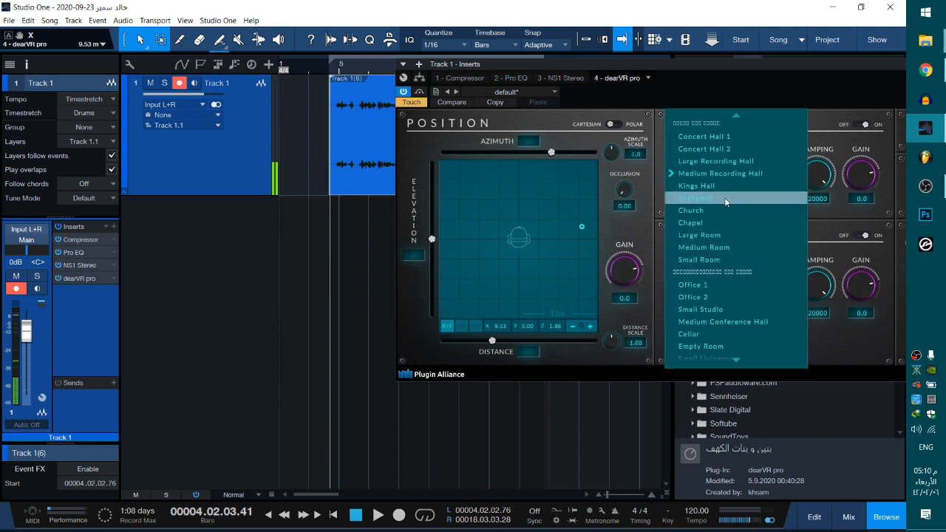
left_click(732, 234)
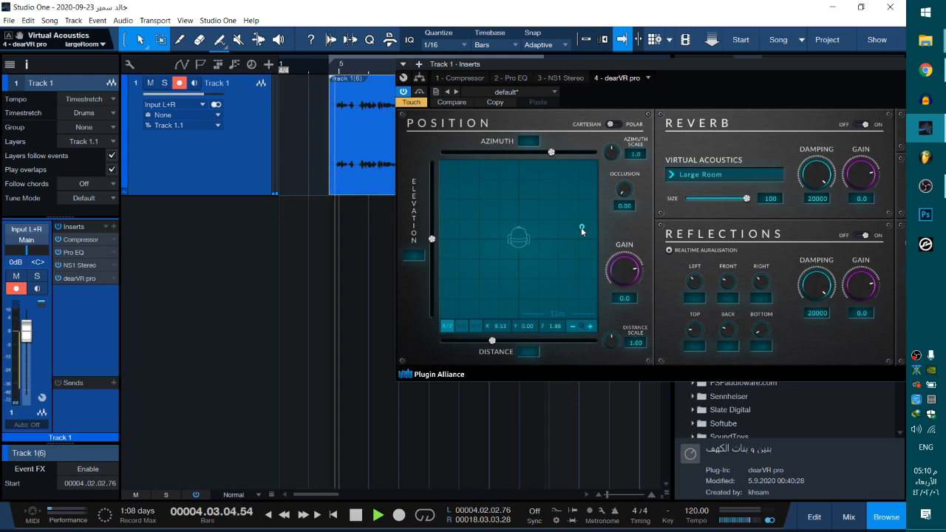
Record position automation by moving the dearVR pro source around the listener's head during playback, and close the plug-in
mouse_move(581, 227)
left_mouse_down()
mouse_move(476, 200)
mouse_move(452, 253)
mouse_move(458, 268)
mouse_move(487, 261)
mouse_move(489, 220)
mouse_move(533, 196)
mouse_move(543, 212)
mouse_move(523, 199)
mouse_move(511, 213)
mouse_move(521, 214)
mouse_move(520, 225)
mouse_move(507, 222)
mouse_move(517, 225)
left_mouse_up()
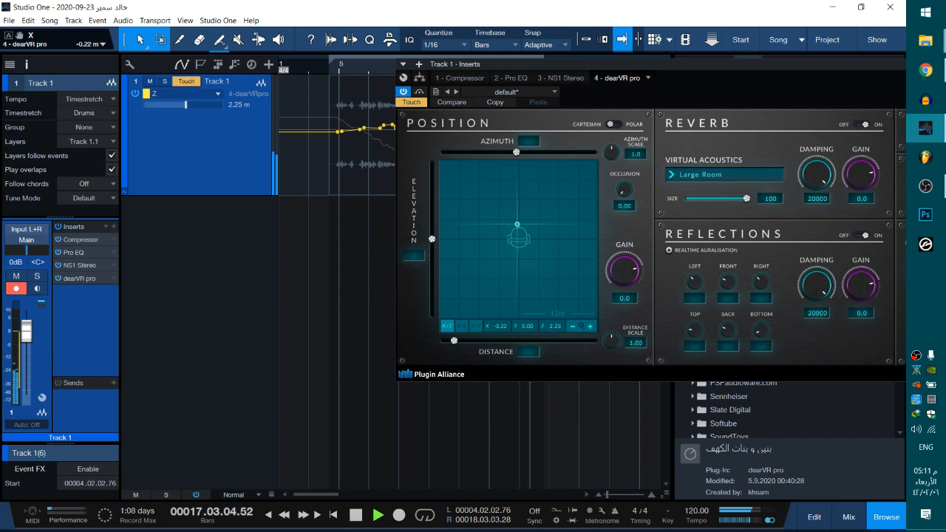
key("space")
left_click_drag(881, 68, 752, 110)
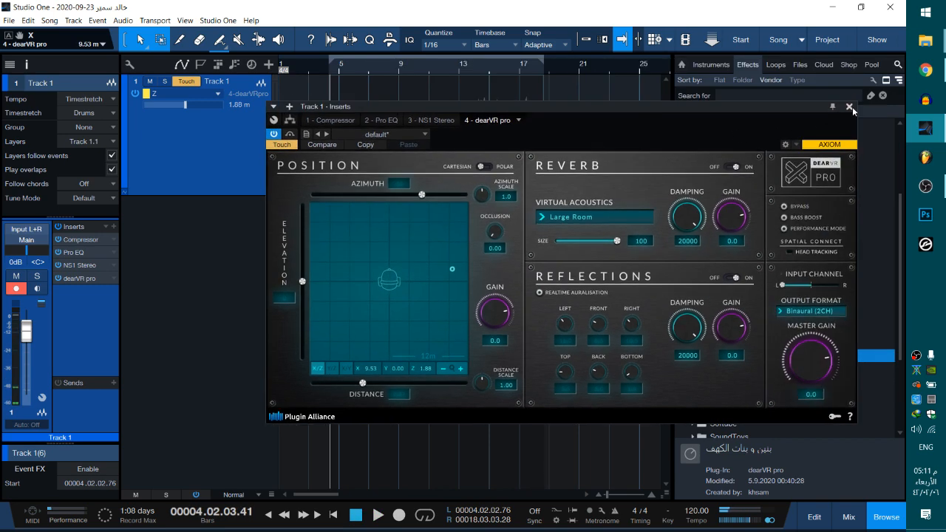
left_click(850, 108)
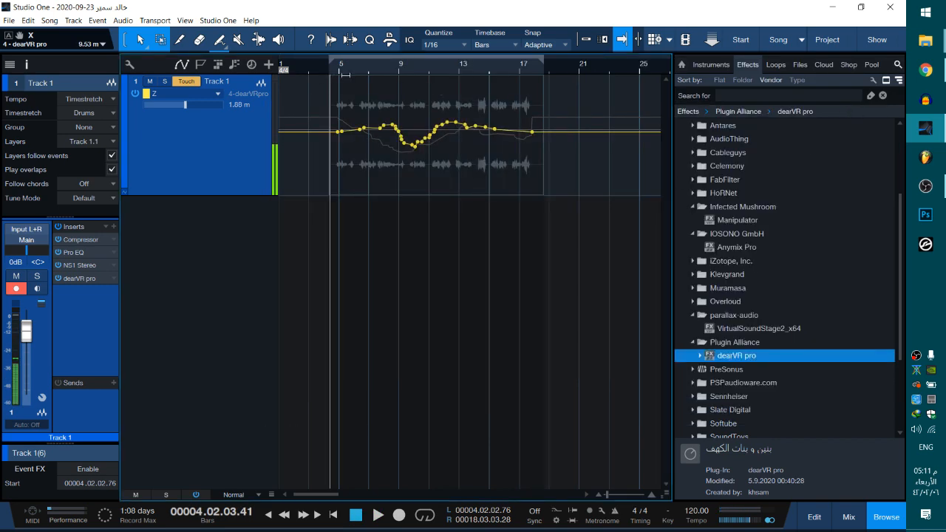
Listen to the voice clip with its recorded position automation and switch to OBS
key("space")
key("space")
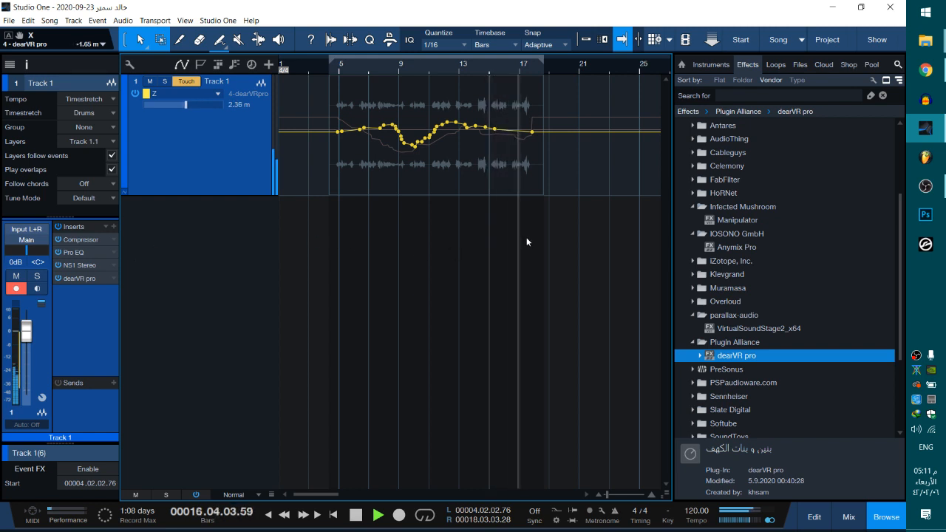
key("space")
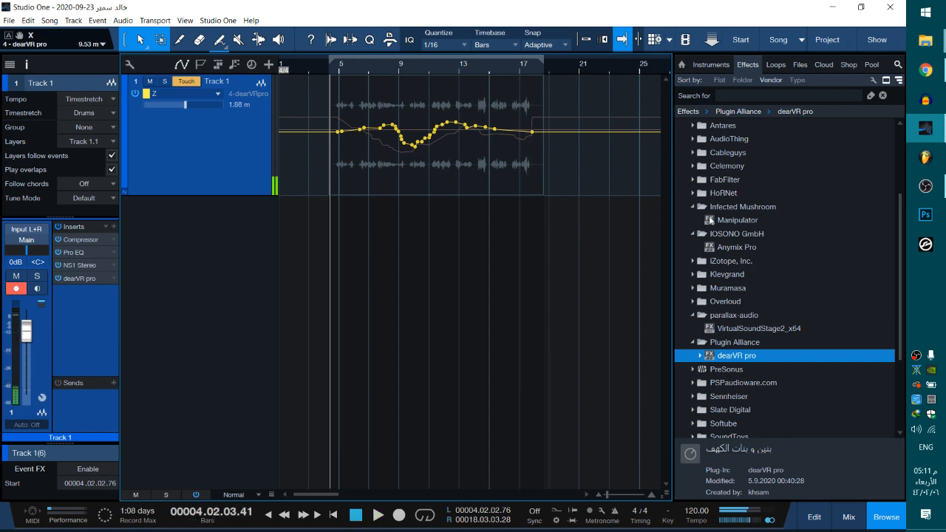
left_click(926, 186)
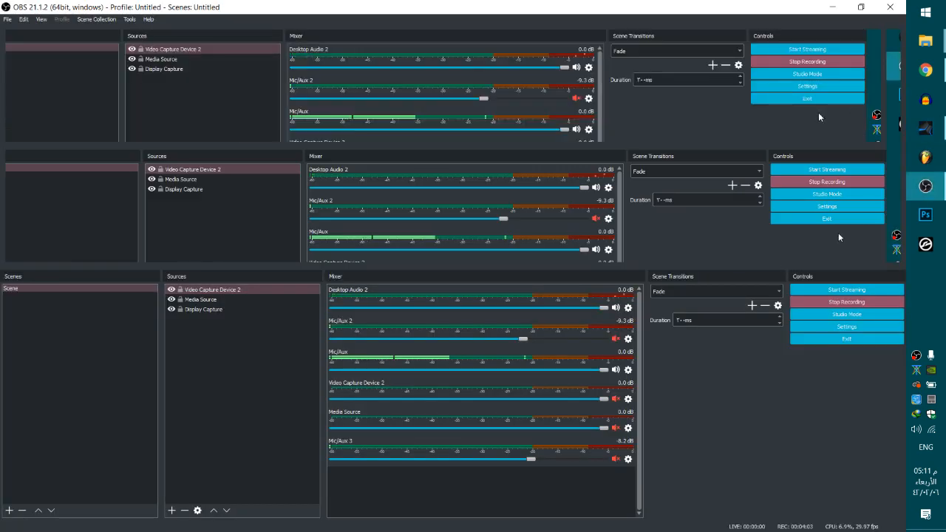